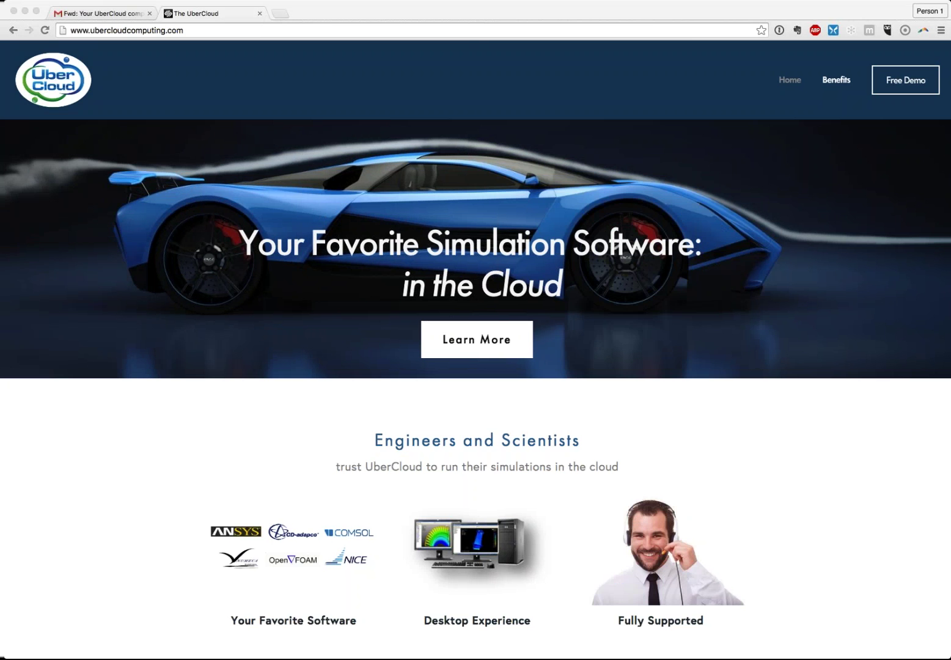
Show COMSOL's blank new-model page next to the two htop node monitors on the remote desktop.
click(114, 14)
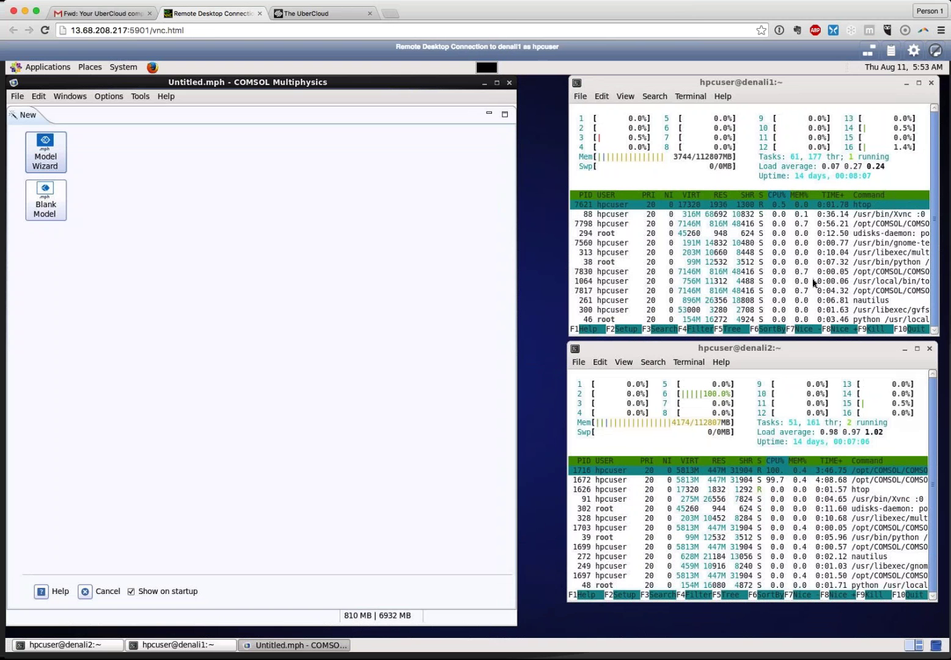
click(485, 84)
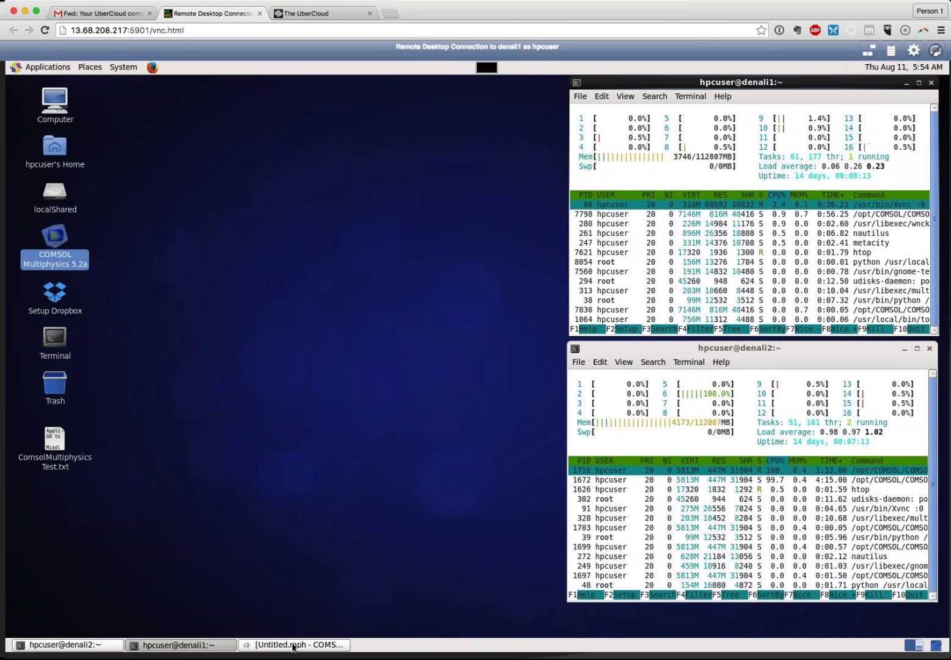
click(294, 644)
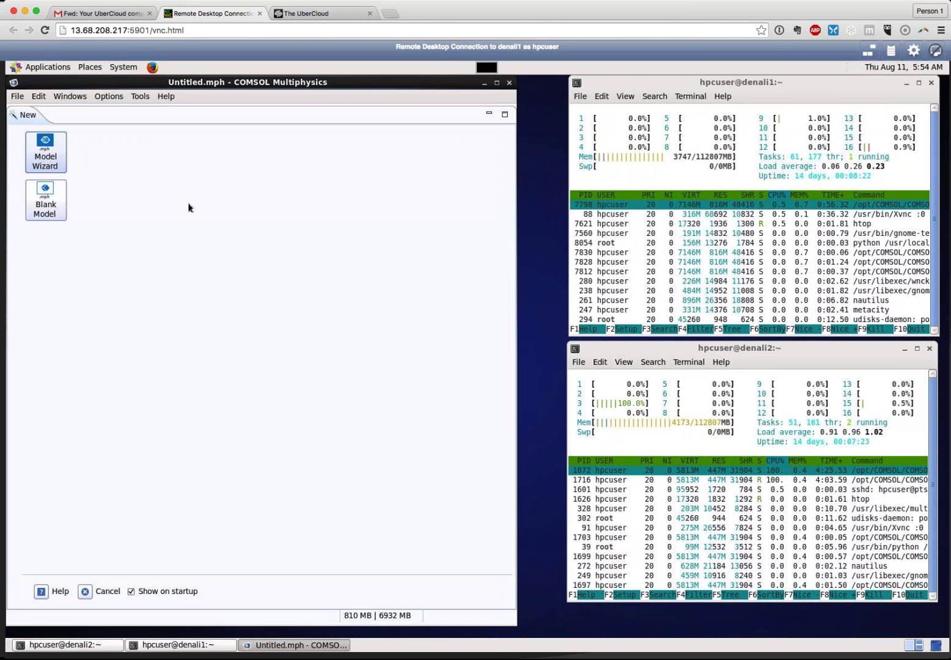
Open the recent absorptive_muffler.mph model and collapse its Results node.
click(17, 96)
click(69, 255)
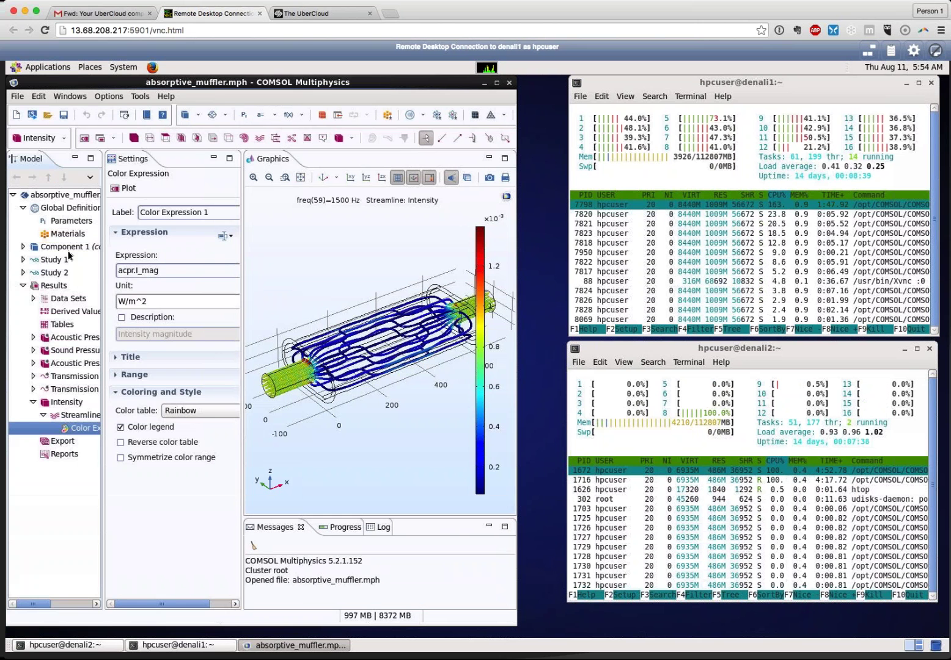
click(22, 286)
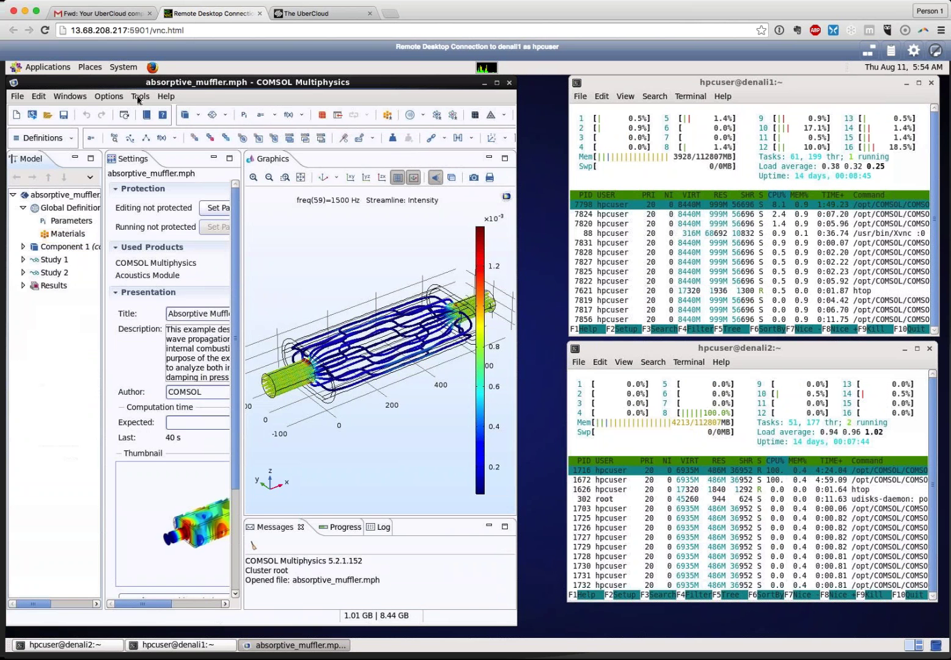
click(108, 97)
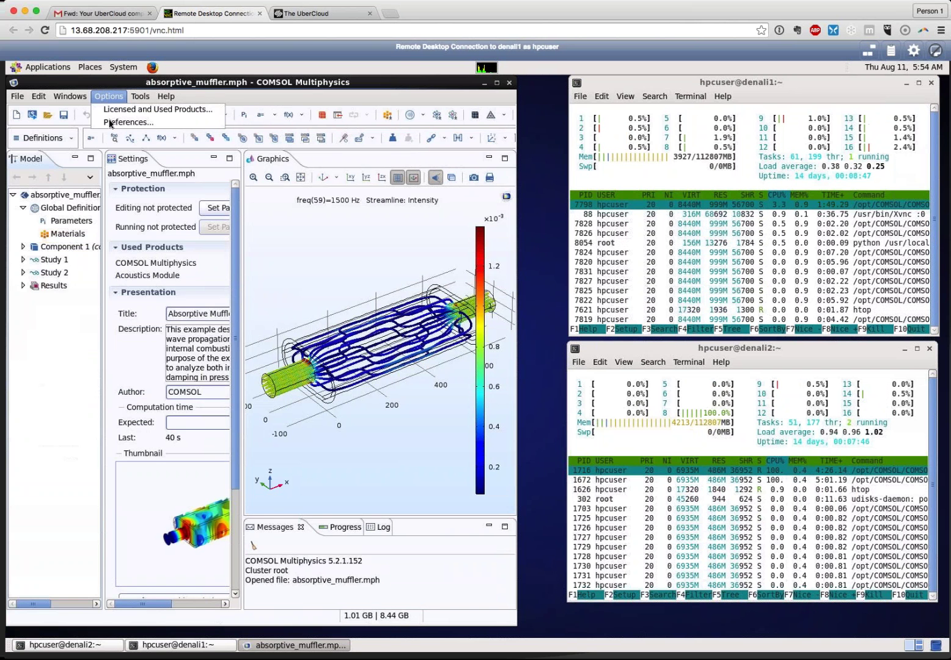
click(110, 122)
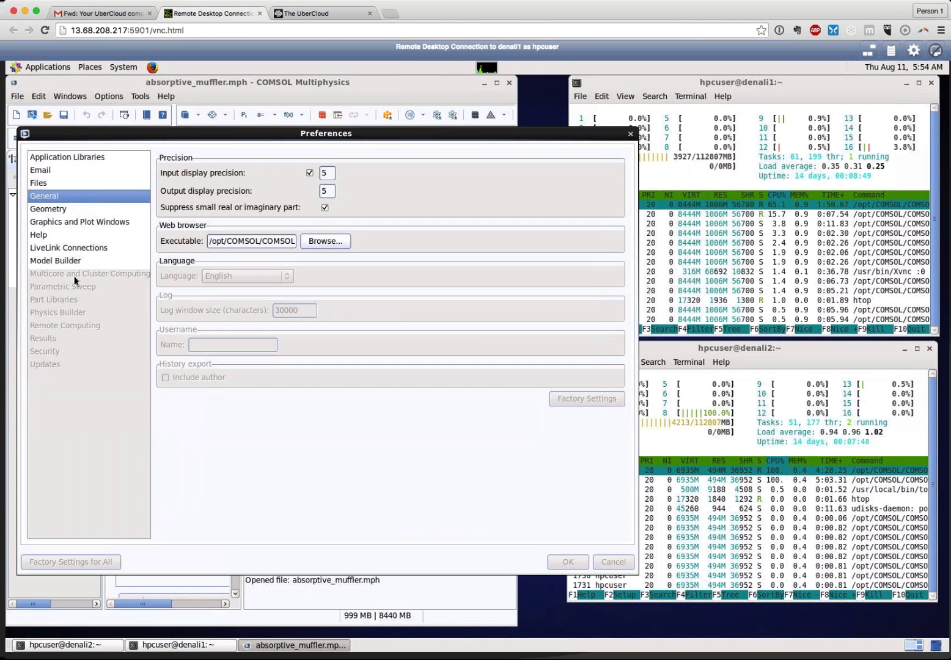
click(75, 275)
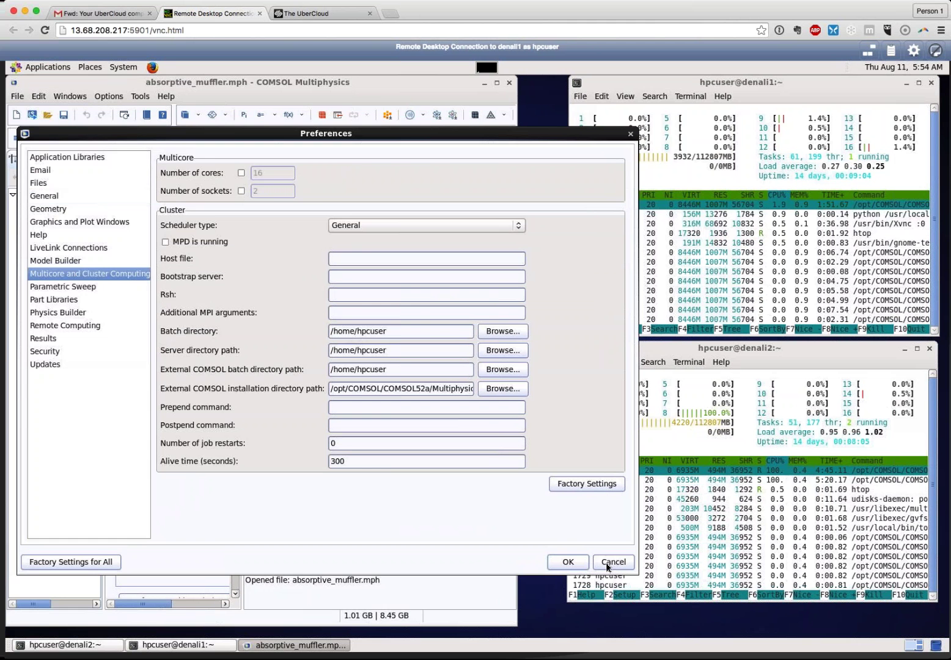
click(613, 562)
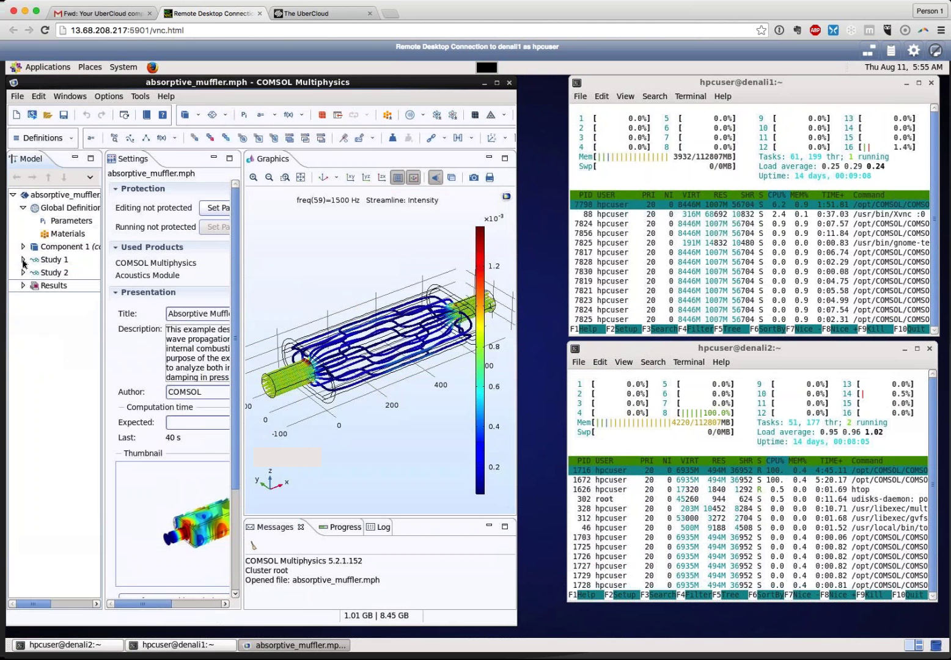
Expand Study 1 > Solver Configurations > Solution 1 > Stationary Solver to show the Parametric settings.
click(23, 260)
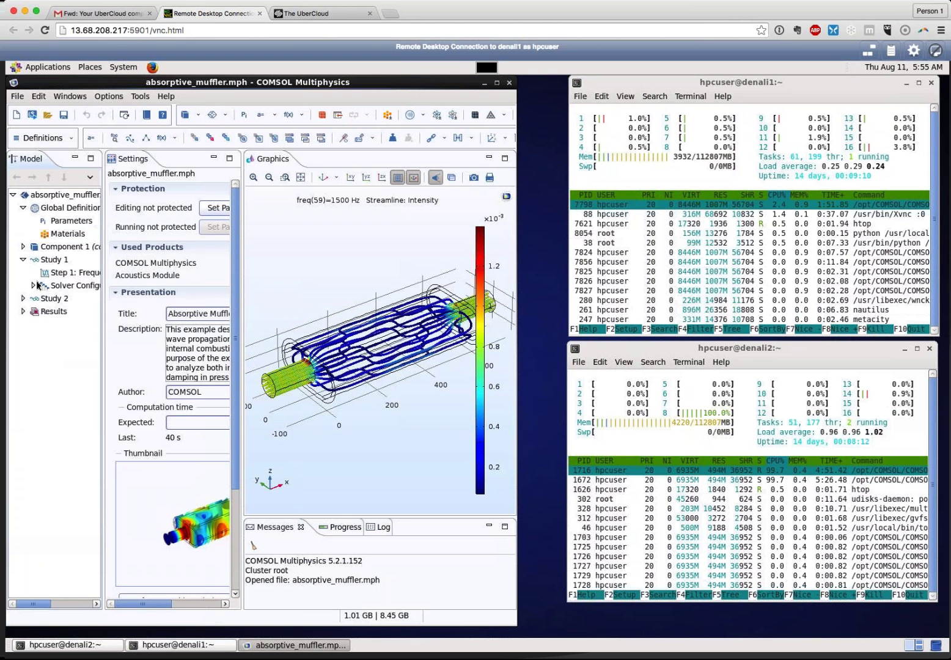
click(33, 285)
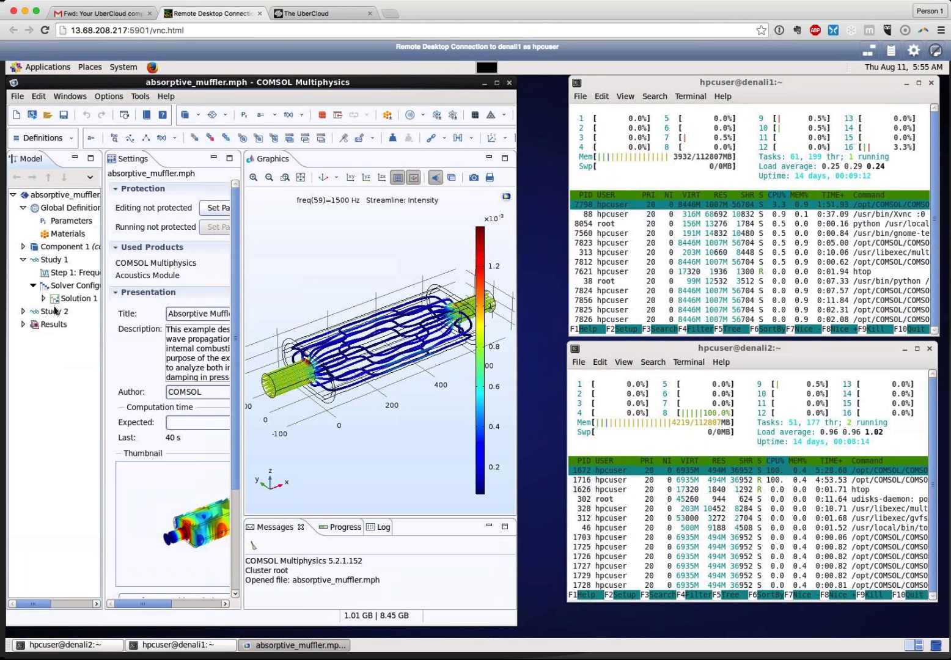
click(43, 299)
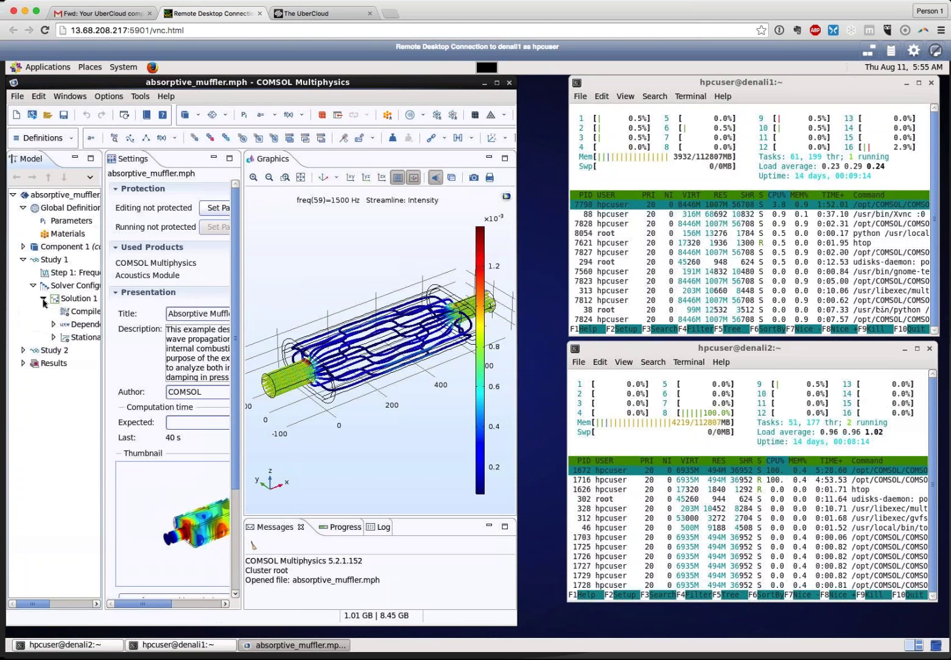
click(54, 337)
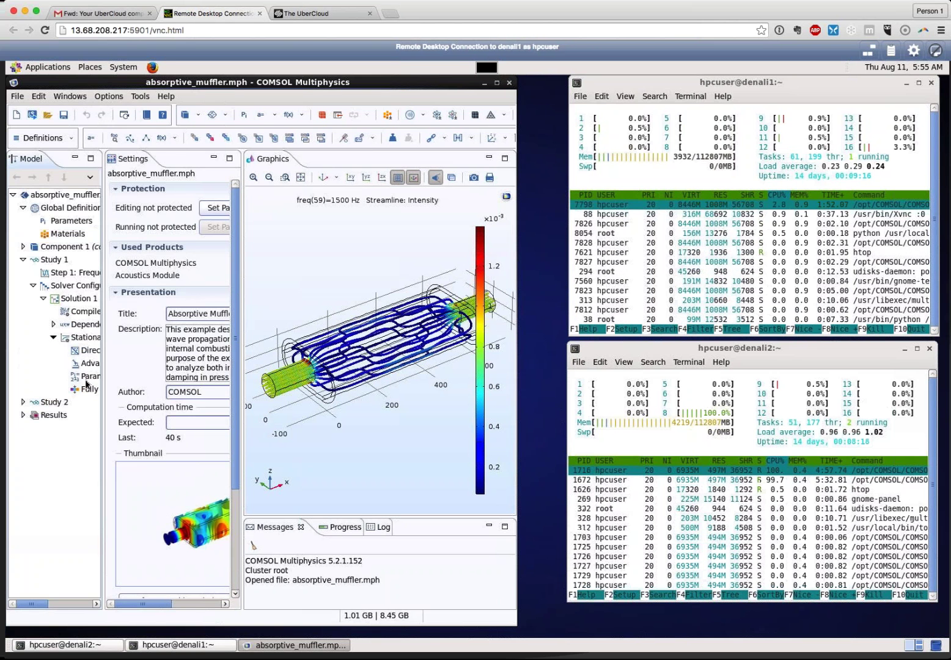
click(90, 377)
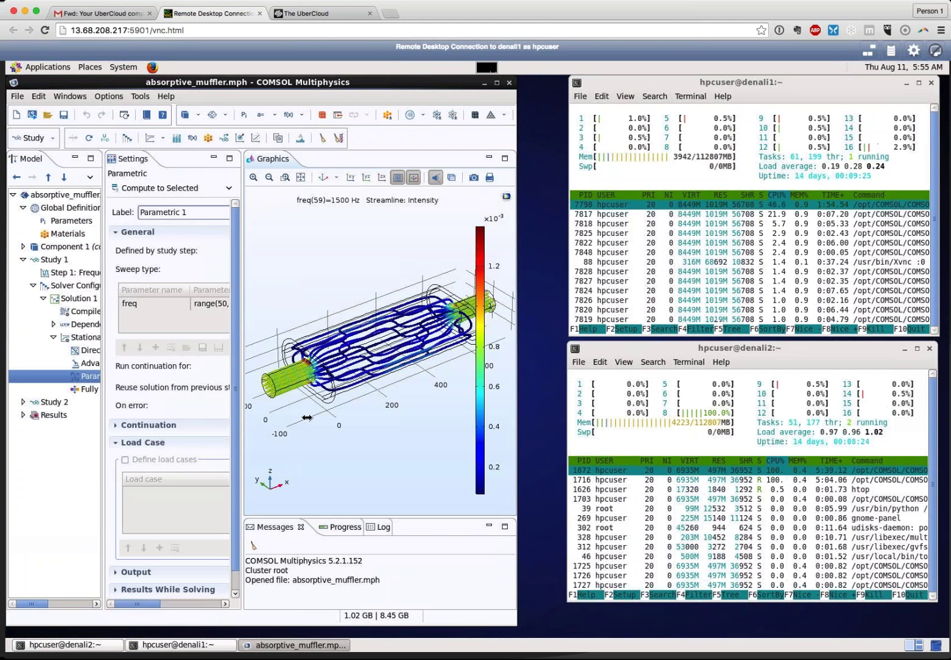
Make the Parametric 1 freq sweep User defined and tick Distribute parameters in Cluster Settings.
drag(307, 418, 329, 413)
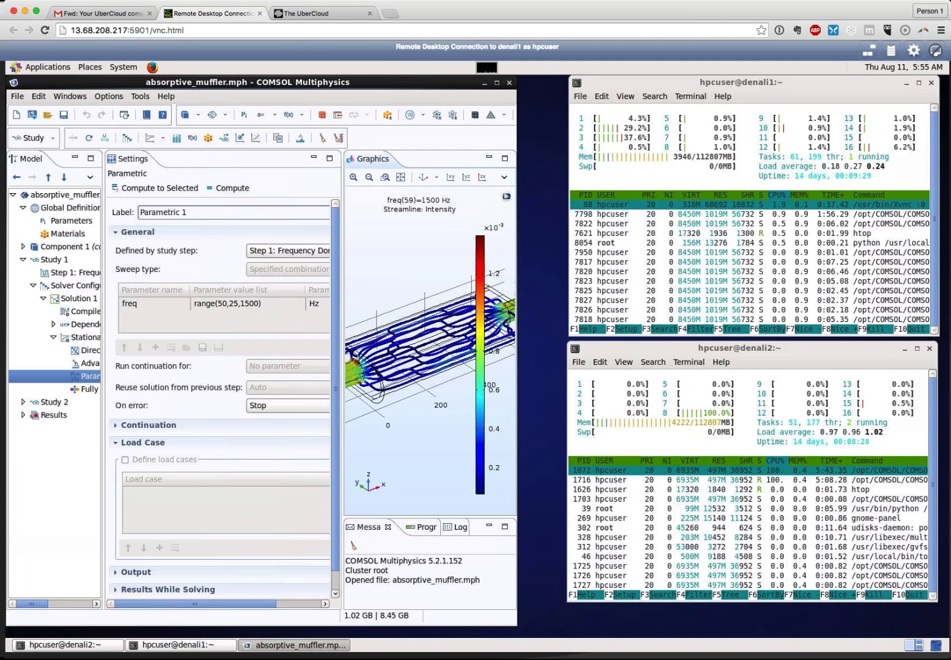
click(293, 250)
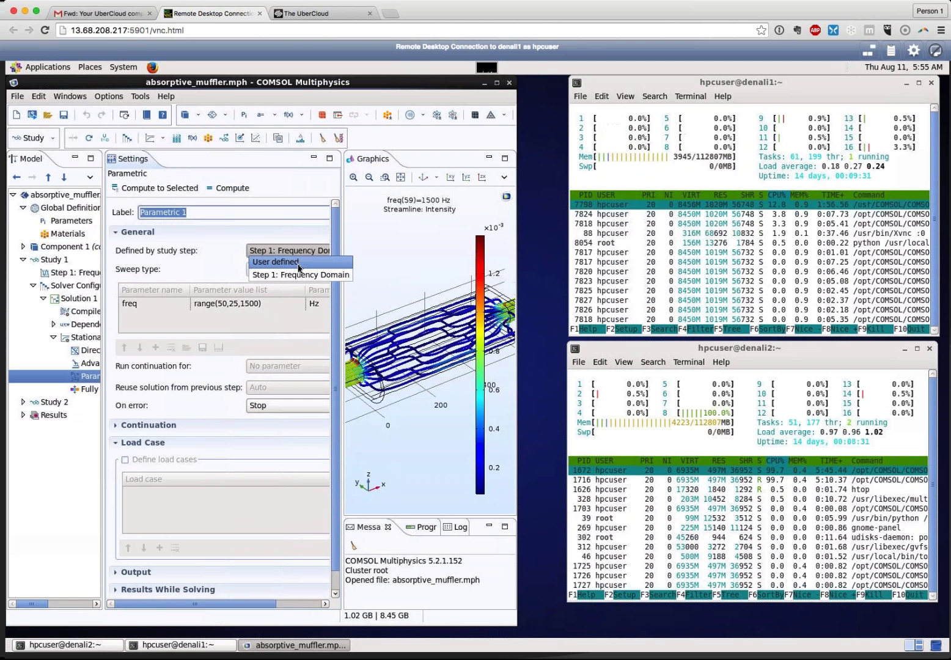
click(275, 261)
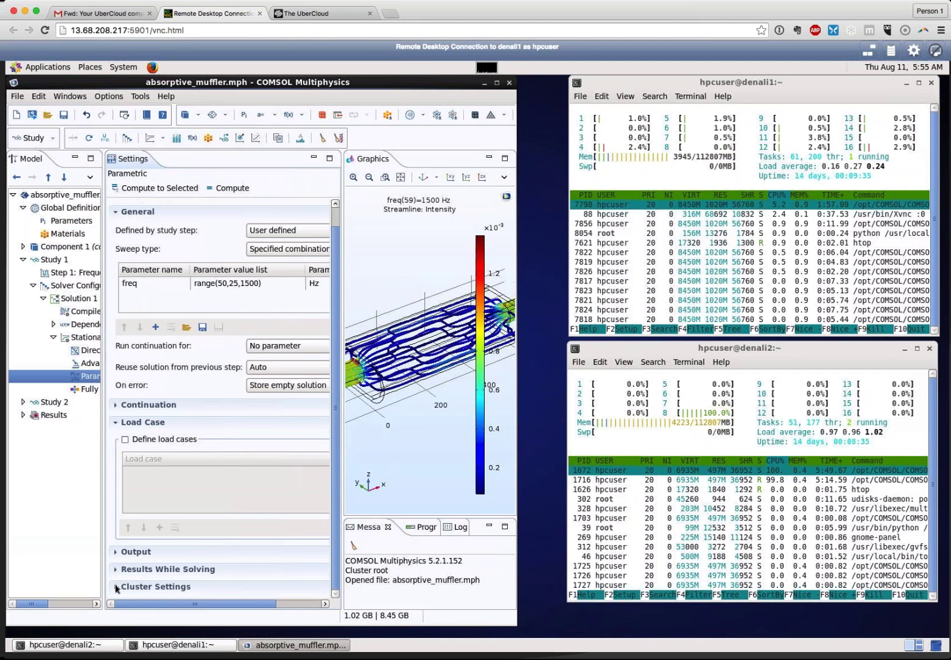
click(155, 587)
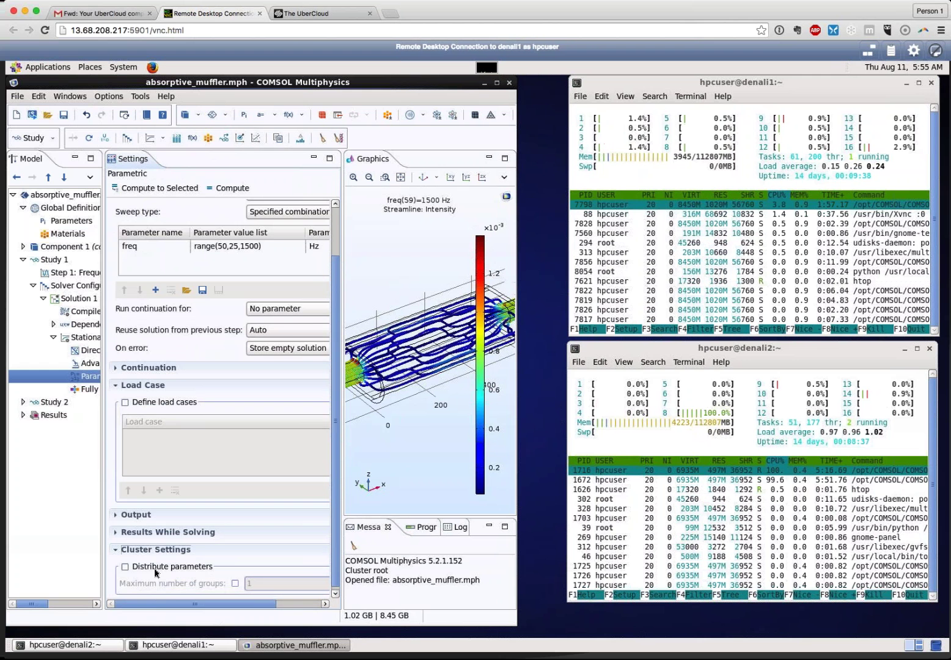
click(124, 568)
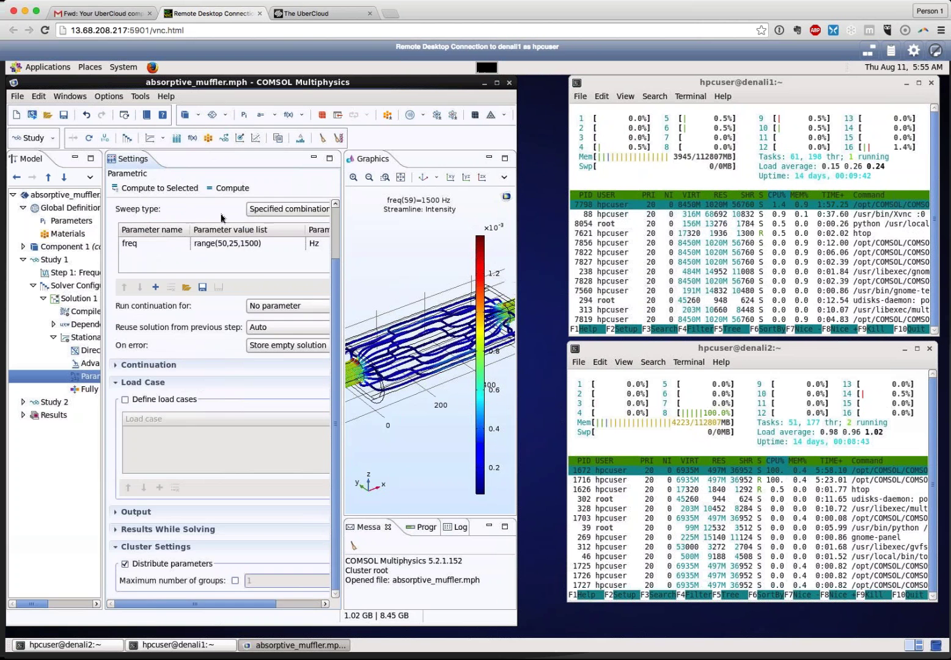
scroll(223, 220, down, 1)
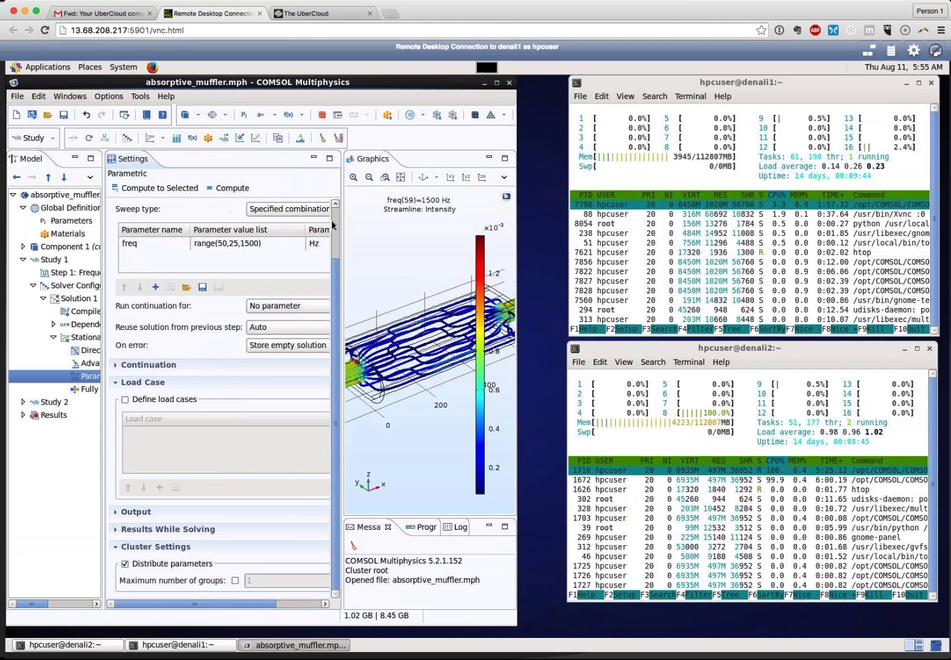
scroll(334, 226, up, 5)
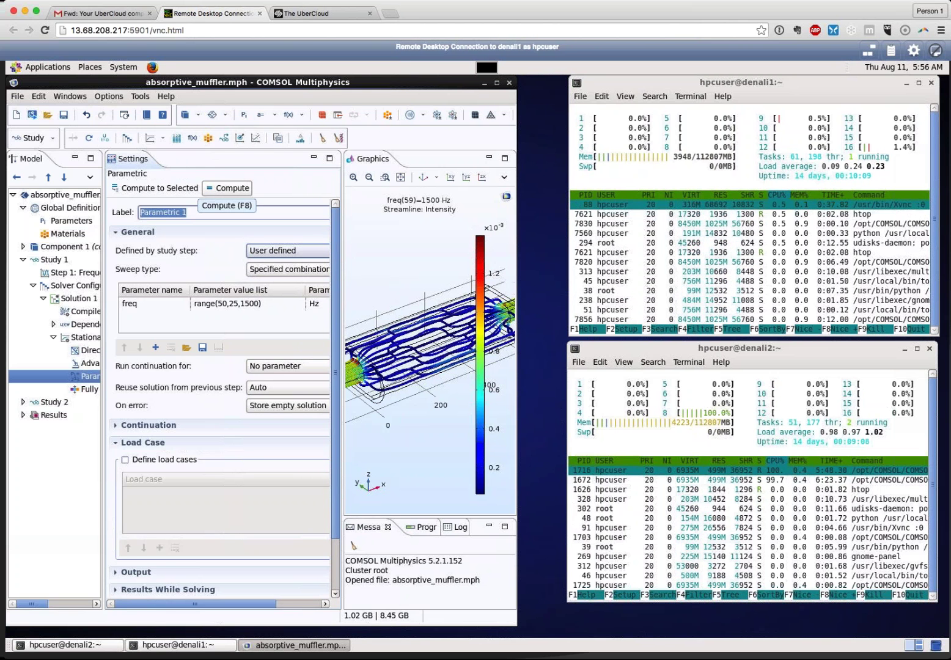
Compute the distributed 50–1500 Hz frequency sweep for the muffler.
click(226, 188)
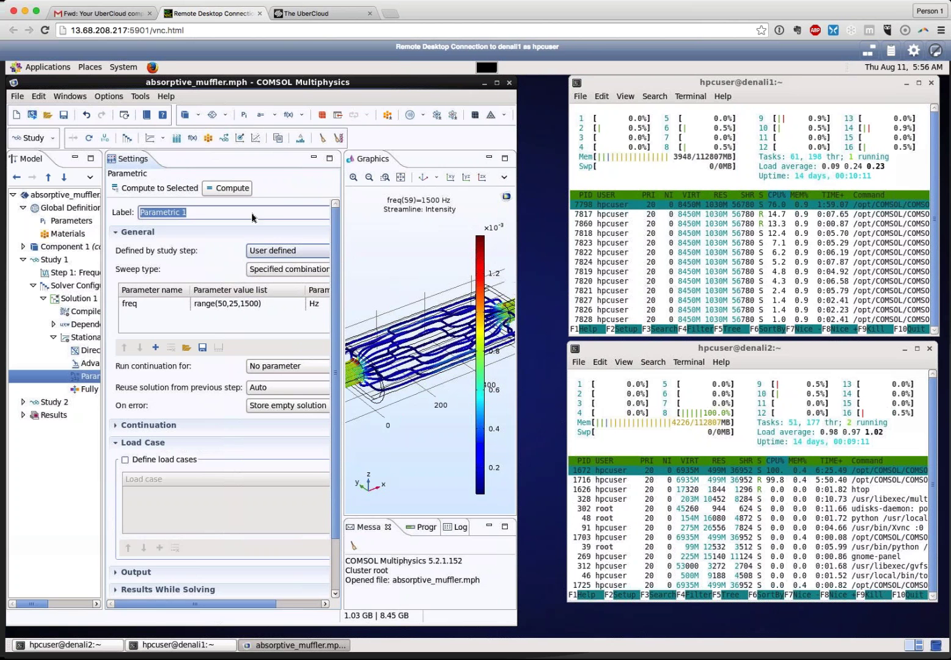